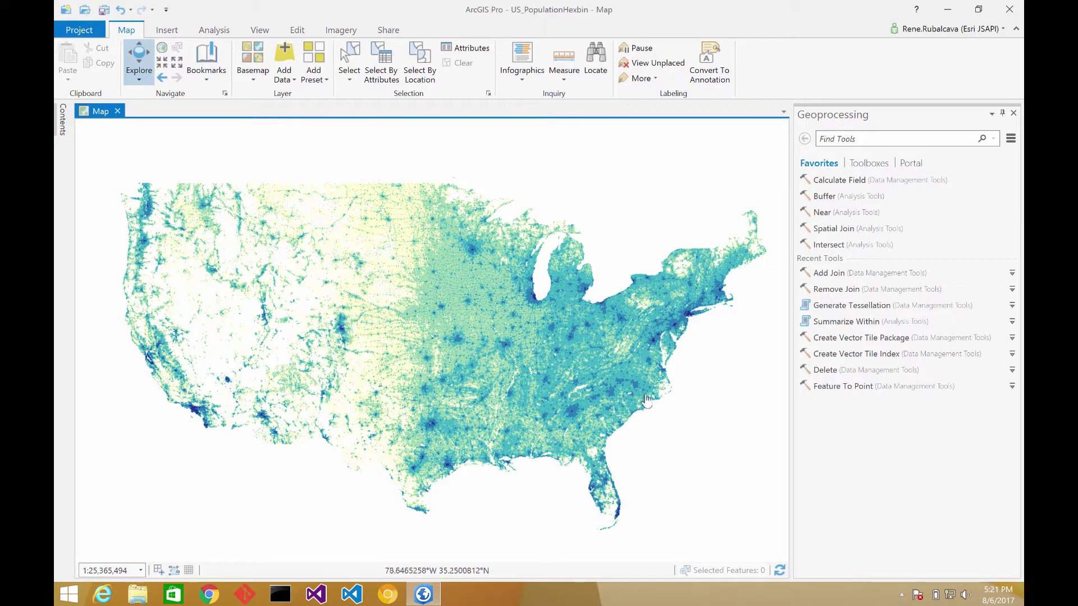
Step: Build the HexIndex vector tile index from Map with Create Vector Tile Index
{"action": "left_click", "coordinate": [862, 354]}
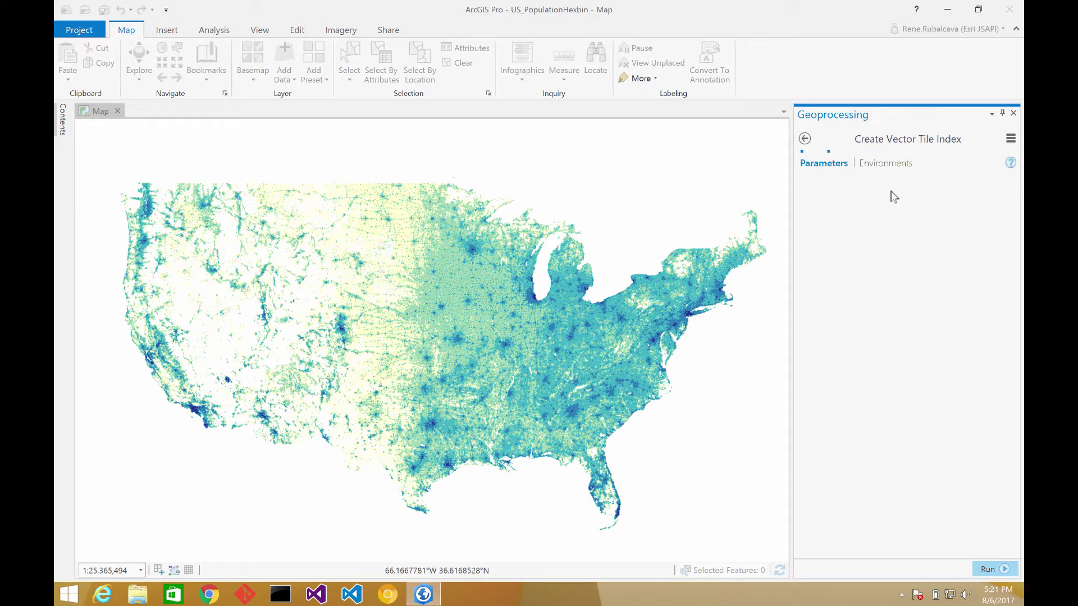
{"action": "left_click", "coordinate": [992, 196]}
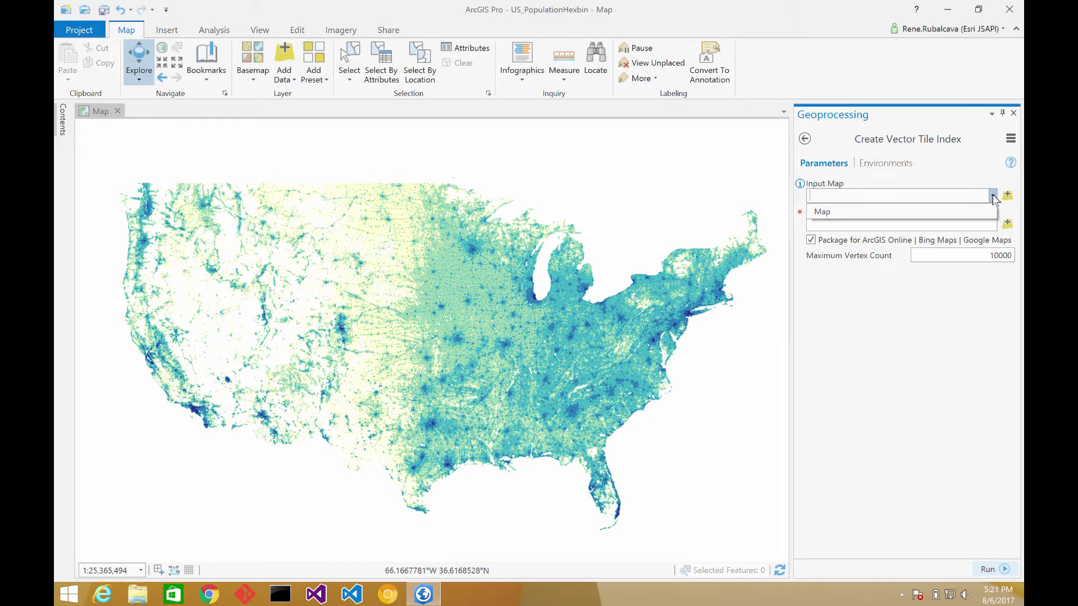
{"action": "left_click", "coordinate": [912, 216]}
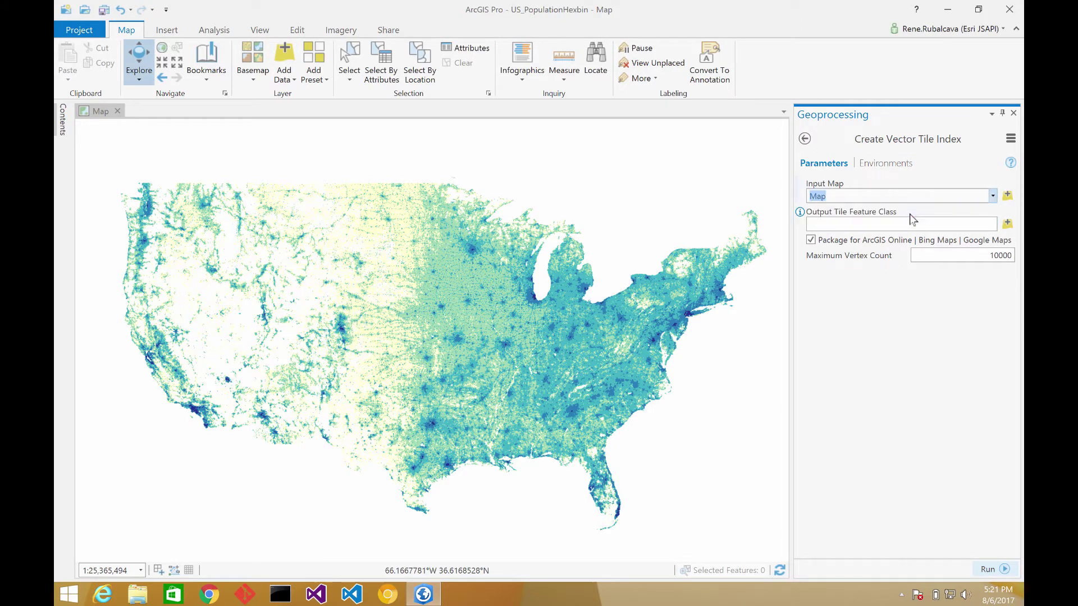
{"action": "left_click", "coordinate": [953, 223]}
{"action": "type", "text": "HexIndex"}
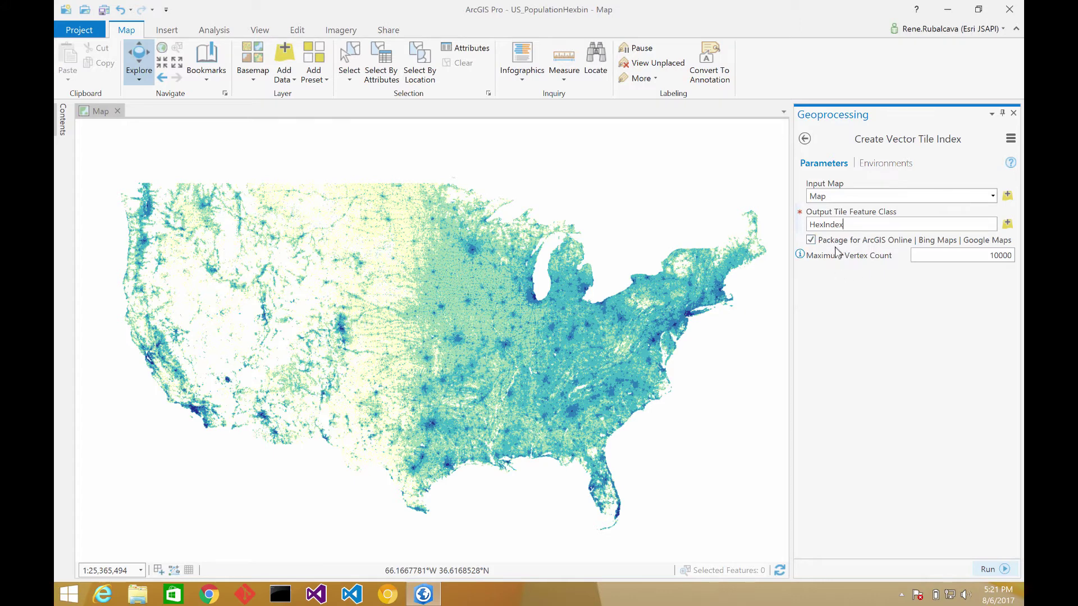
{"action": "left_click", "coordinate": [989, 570]}
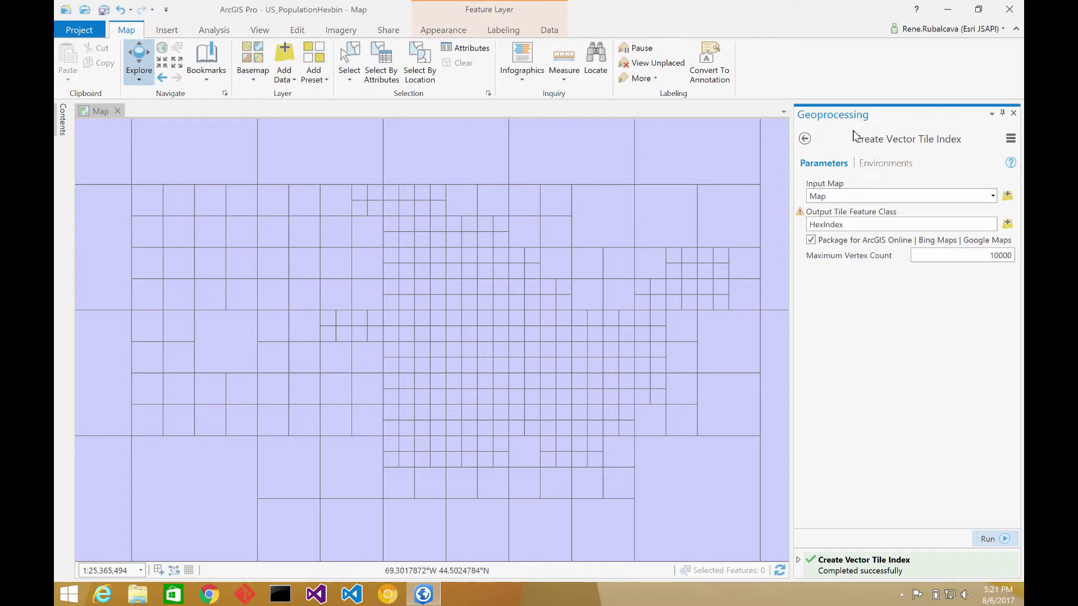
Step: Bring up the HexIndex polygon symbol properties in the Symbology pane
{"action": "left_click", "coordinate": [805, 138]}
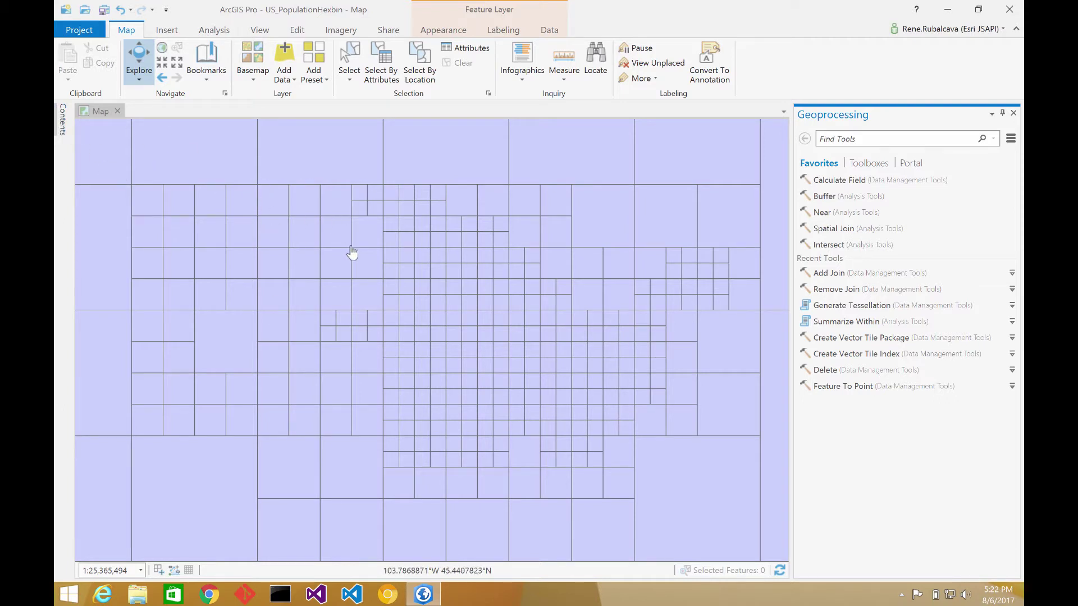
{"action": "left_click", "coordinate": [62, 120]}
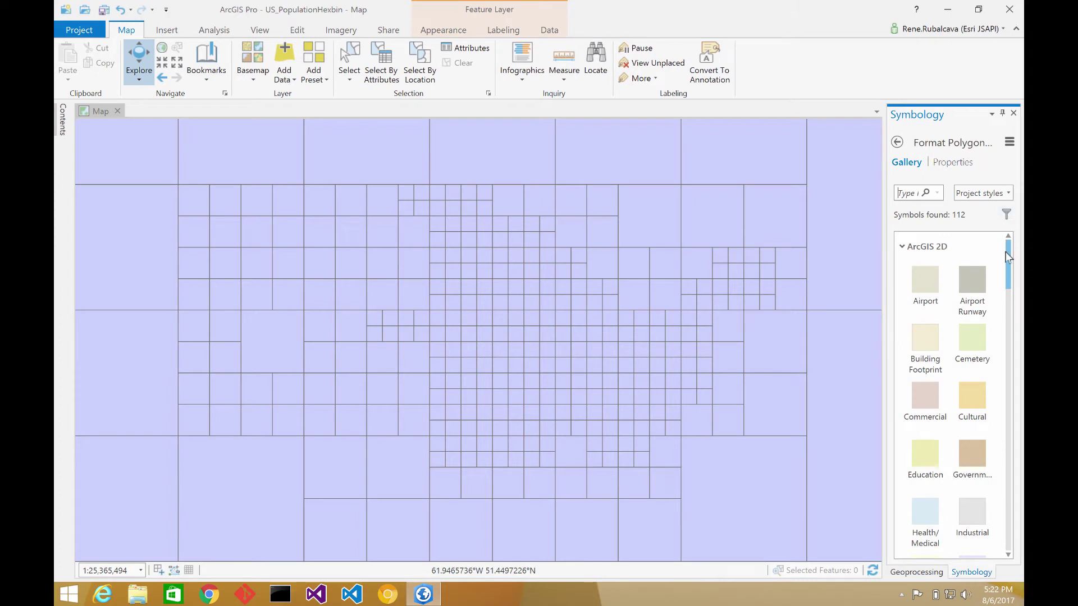
{"action": "left_click", "coordinate": [954, 162]}
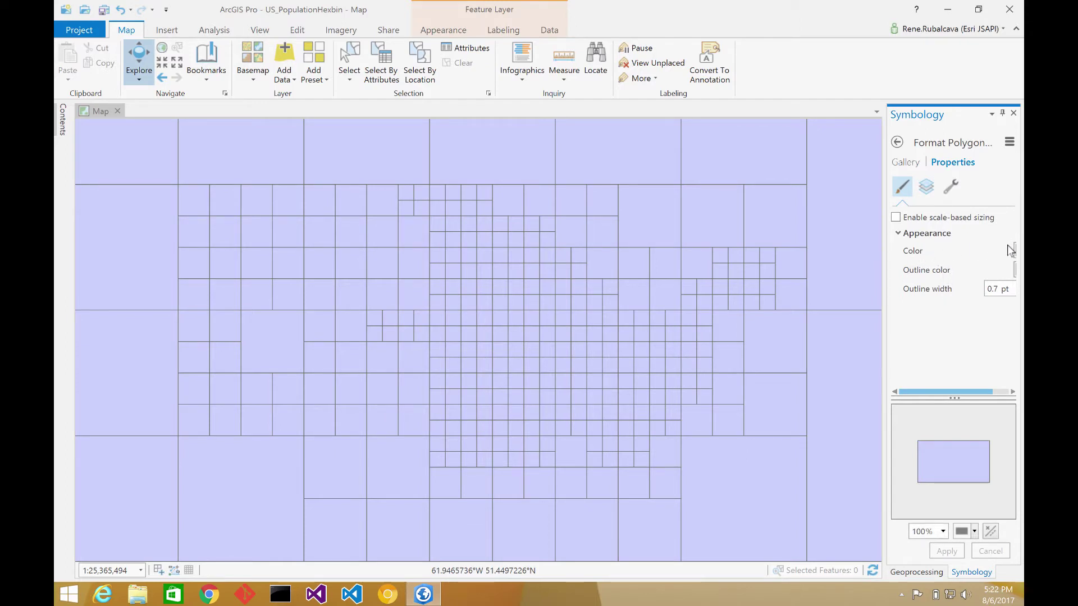
{"action": "left_click_drag", "start_coordinate": [885, 244], "coordinate": [784, 244]}
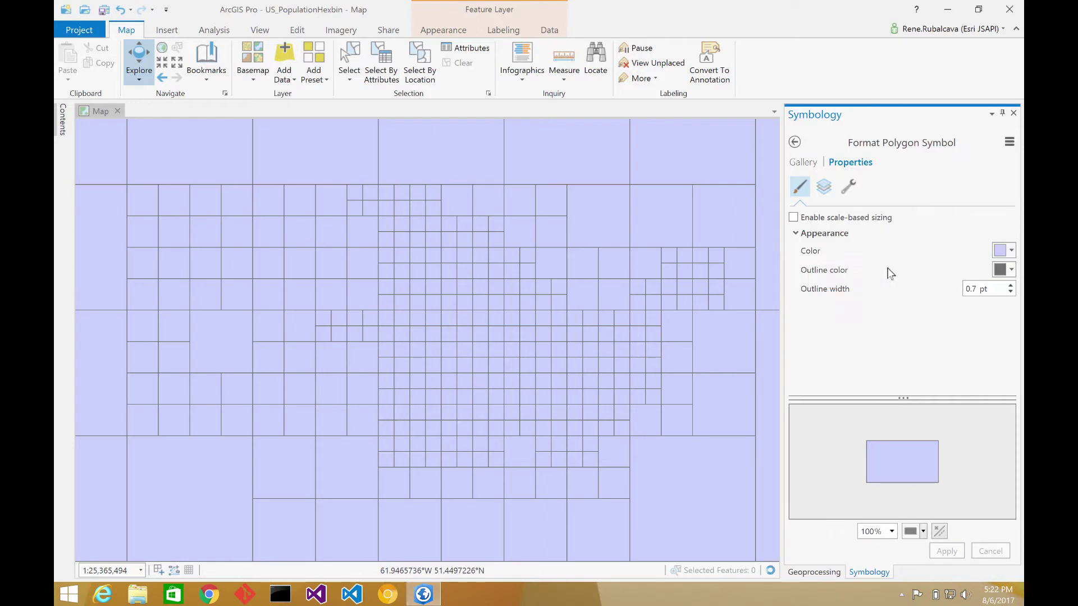
Step: Give the HexIndex symbol no fill and 1 pt red outlines, then apply it
{"action": "left_click", "coordinate": [1003, 254]}
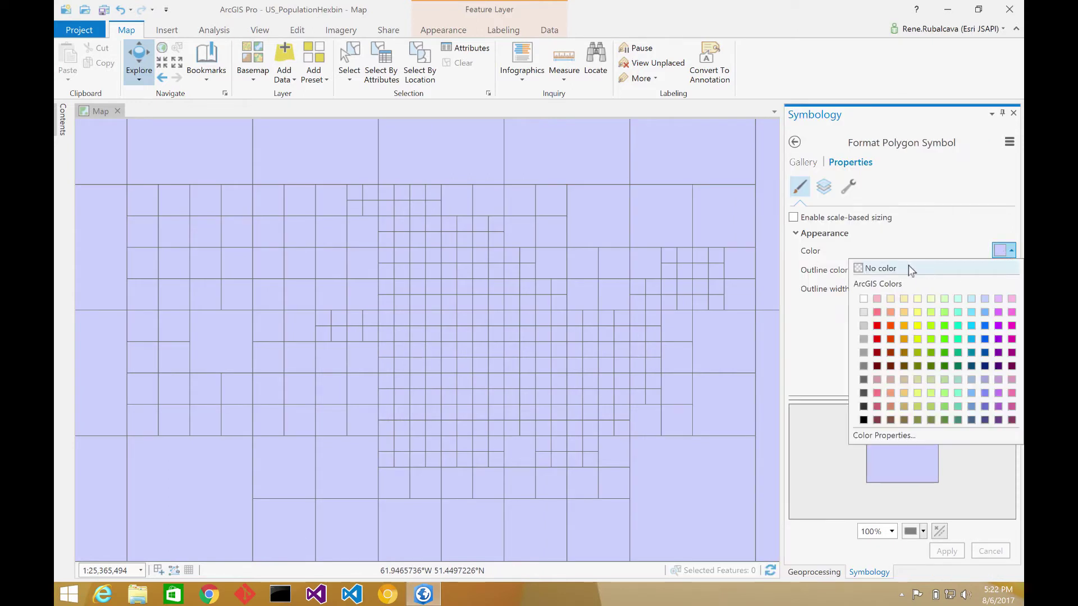
{"action": "left_click", "coordinate": [909, 265]}
{"action": "left_click", "coordinate": [1001, 273]}
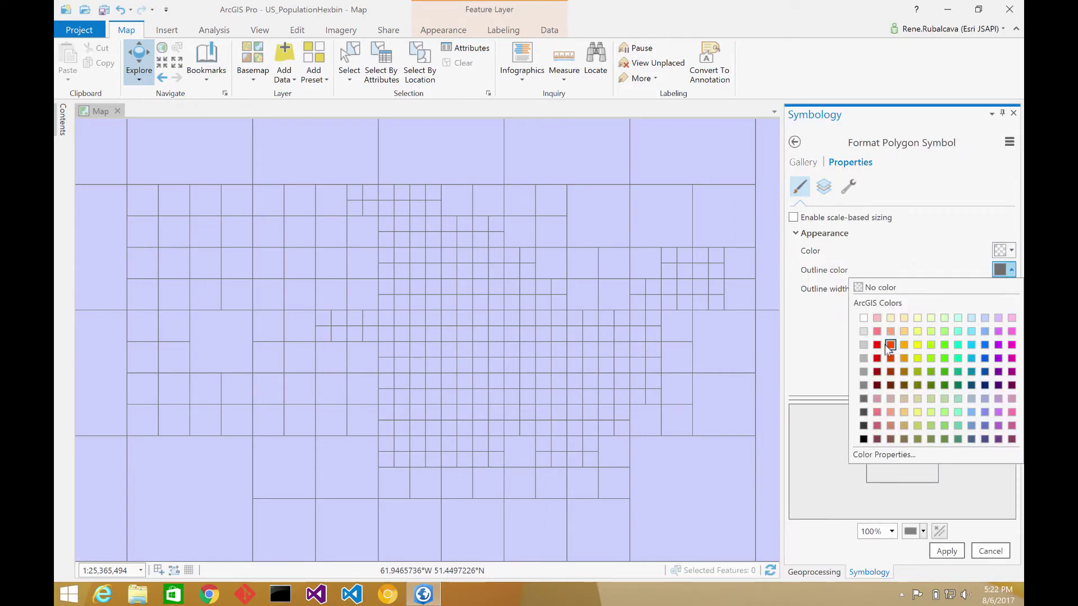
{"action": "left_click", "coordinate": [877, 345]}
{"action": "left_click", "coordinate": [1012, 288]}
{"action": "left_click", "coordinate": [946, 551]}
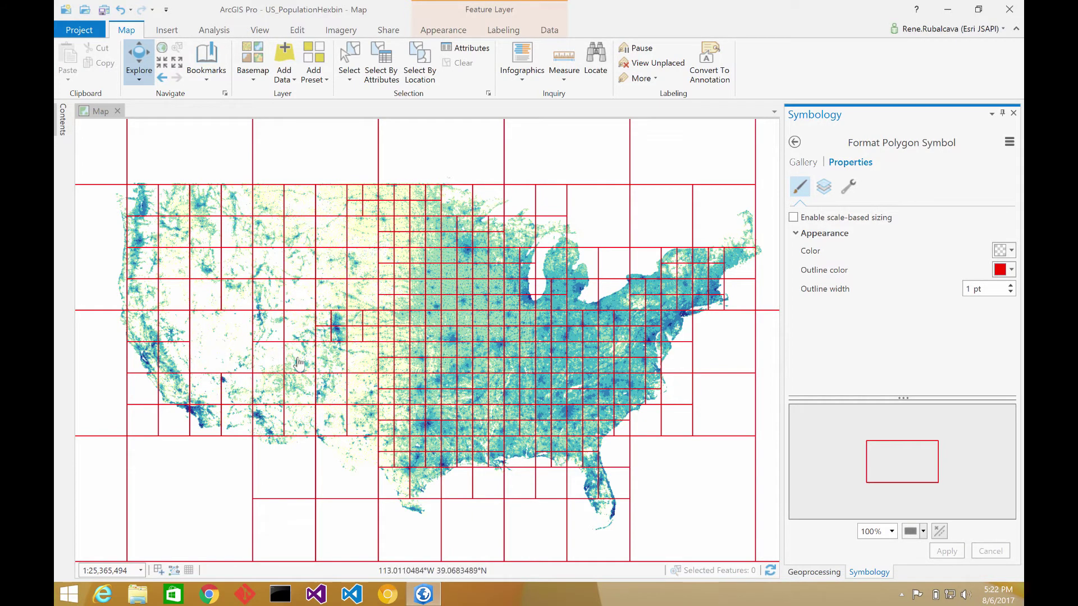
{"action": "left_click", "coordinate": [796, 142]}
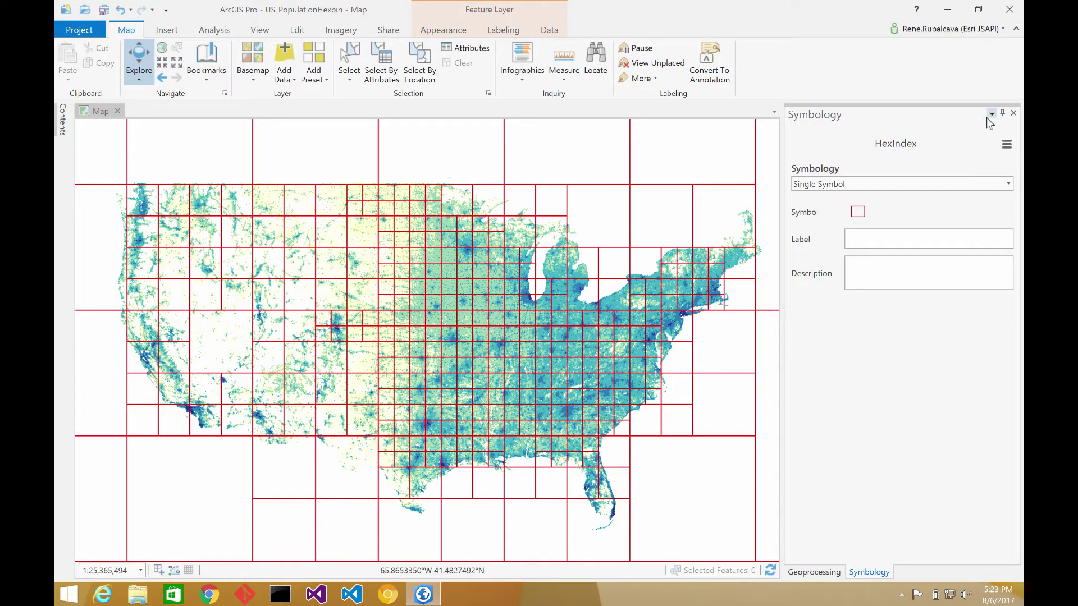
Step: Start Create Vector Tile Package with Map as the input map
{"action": "left_click", "coordinate": [814, 571]}
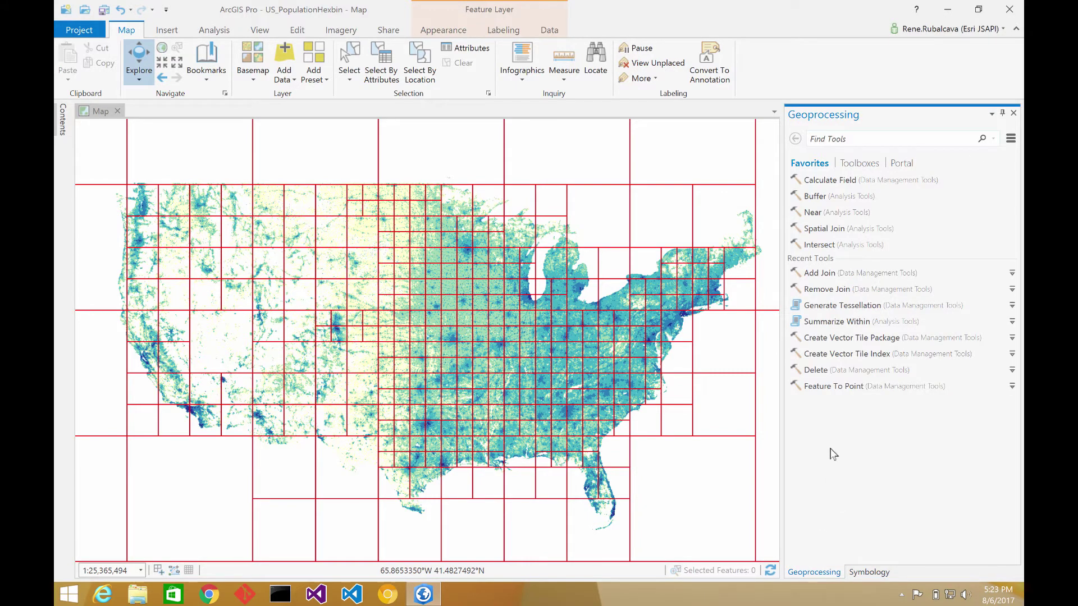
{"action": "left_click", "coordinate": [849, 338]}
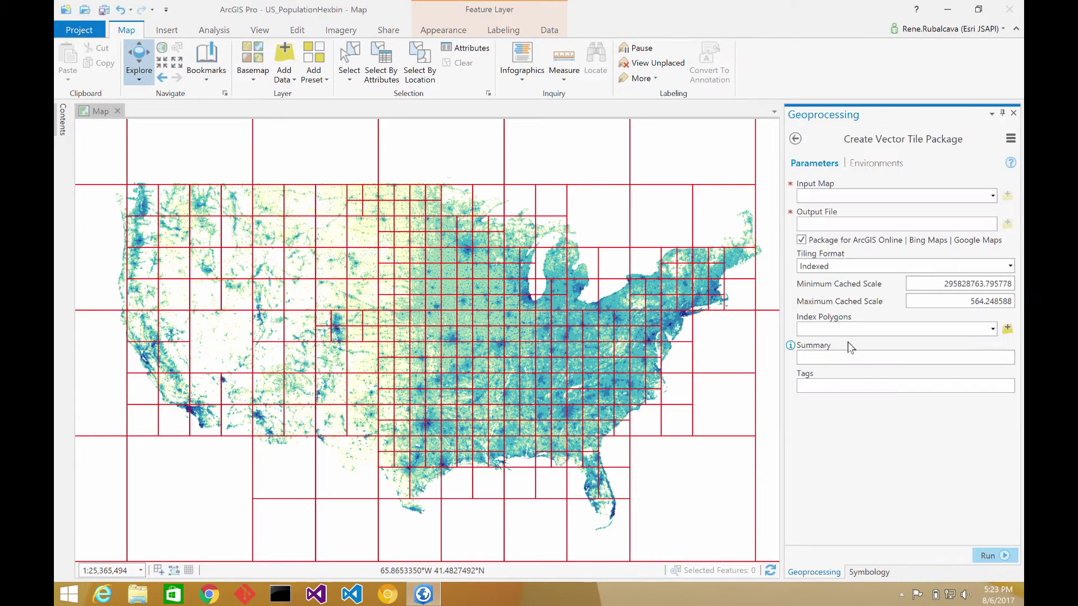
{"action": "left_click", "coordinate": [993, 196]}
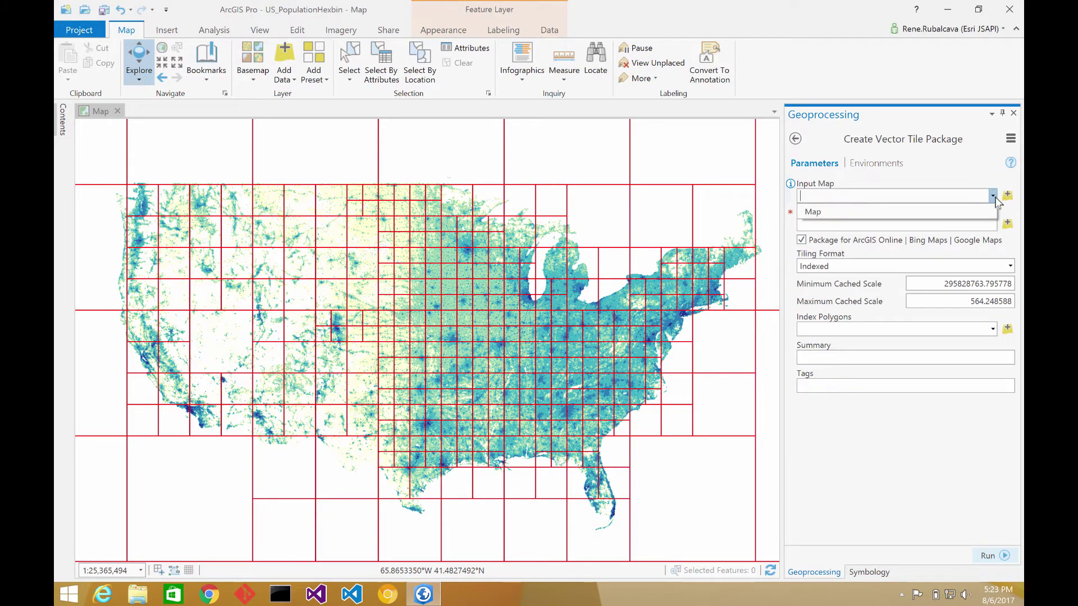
{"action": "left_click", "coordinate": [937, 216]}
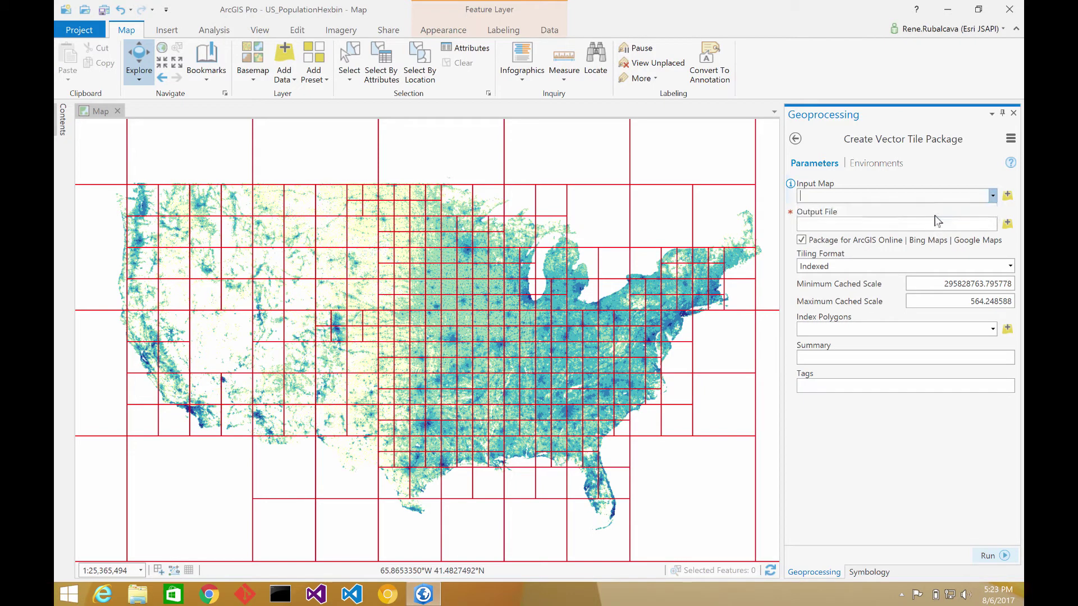
Step: Hide the HexIndex grid layer and name the output package file MyVT
{"action": "left_click", "coordinate": [986, 220]}
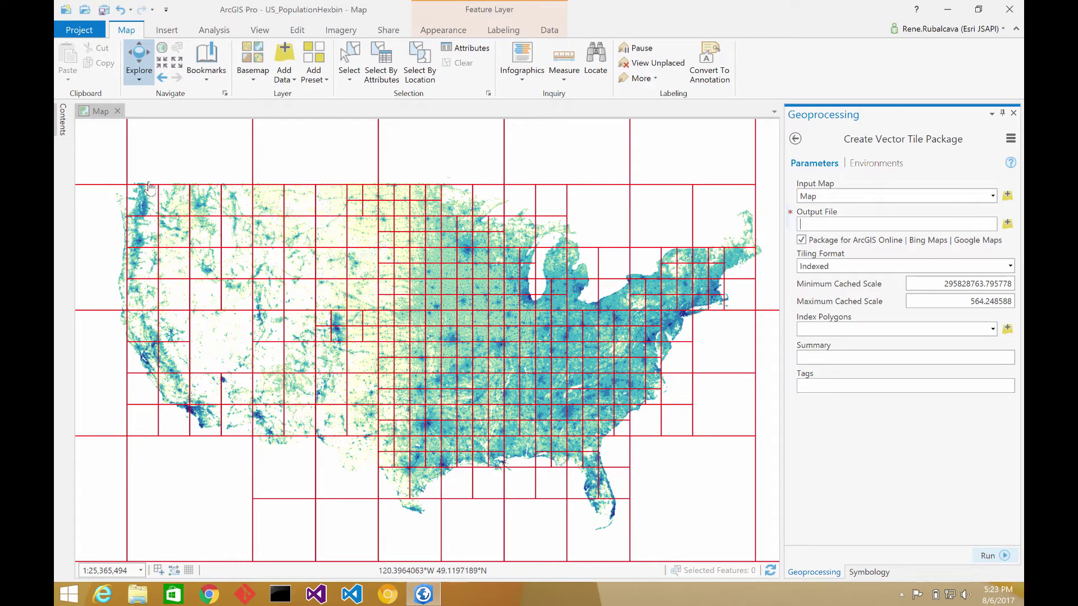
{"action": "left_click", "coordinate": [62, 120]}
{"action": "left_click", "coordinate": [96, 338]}
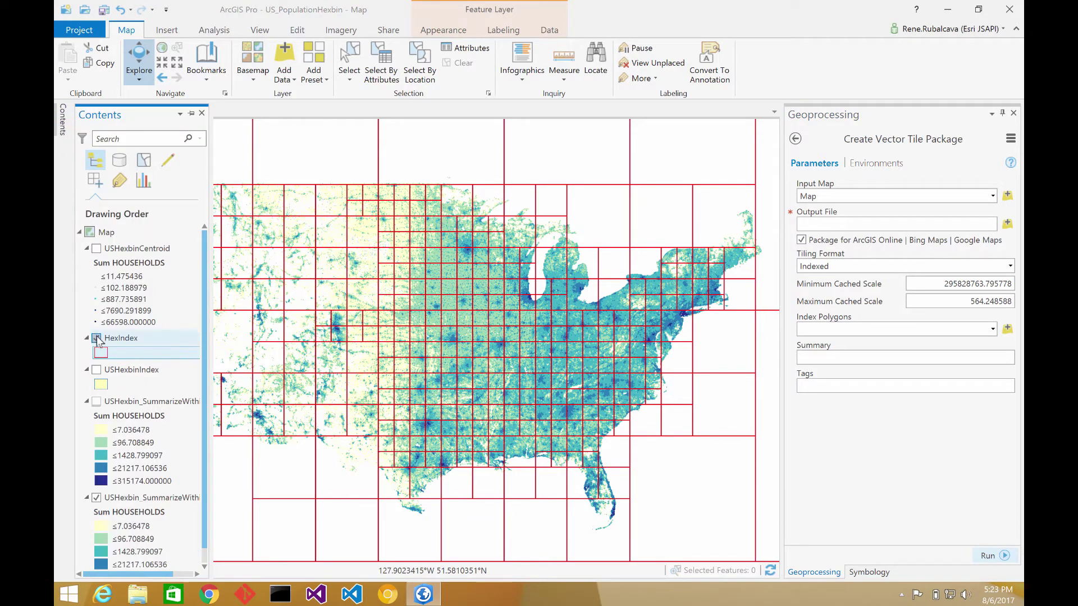
{"action": "left_click", "coordinate": [939, 224]}
{"action": "type", "text": "MyVT"}
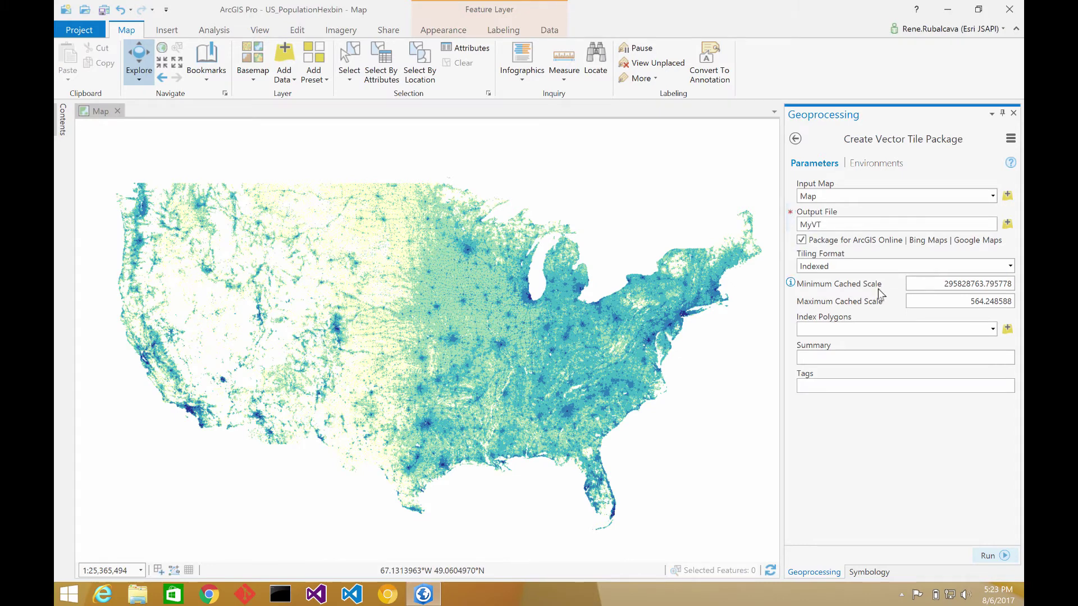
Step: Try the Flat tiling format, then set it back to Indexed
{"action": "left_click", "coordinate": [1010, 266]}
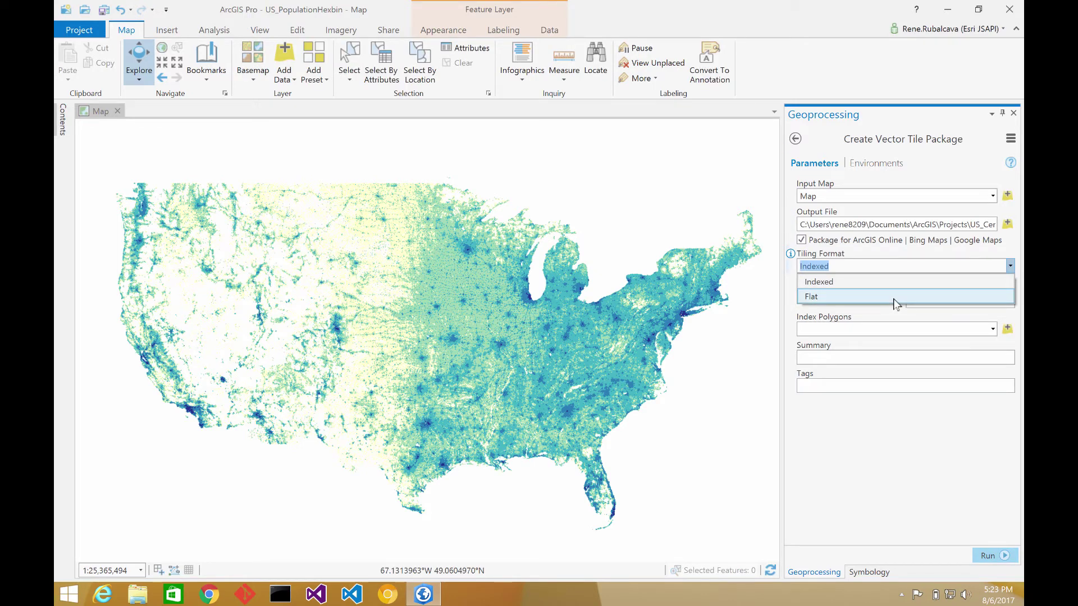
{"action": "left_click", "coordinate": [897, 298]}
{"action": "left_click", "coordinate": [1010, 266]}
{"action": "left_click", "coordinate": [920, 277]}
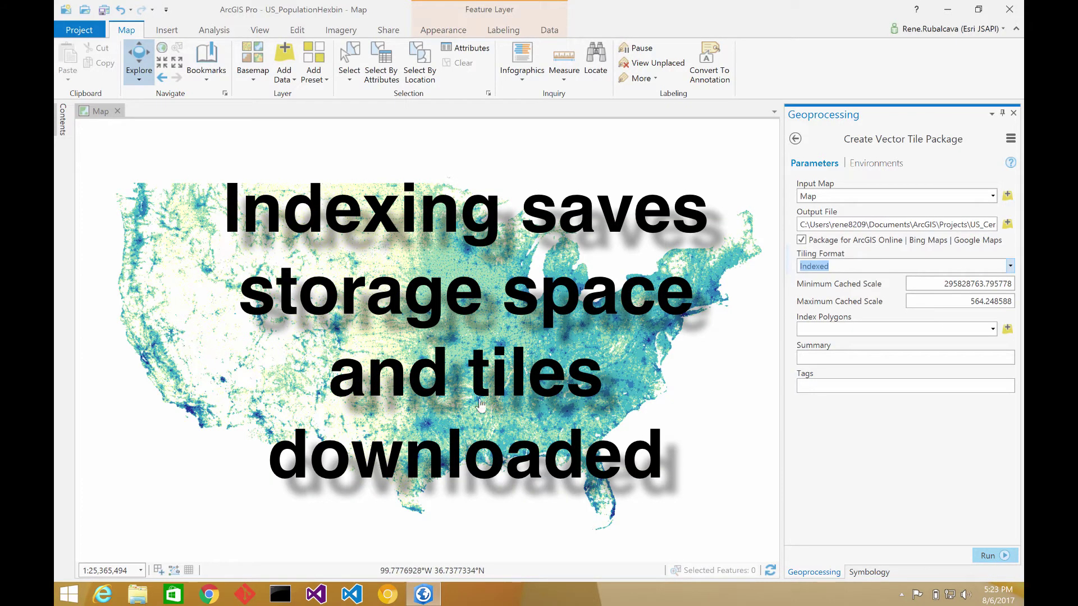
Step: Run the package export with HexIndex index polygons, tags 'test' and summary 'yaya'
{"action": "left_click", "coordinate": [992, 328]}
{"action": "left_click", "coordinate": [892, 347]}
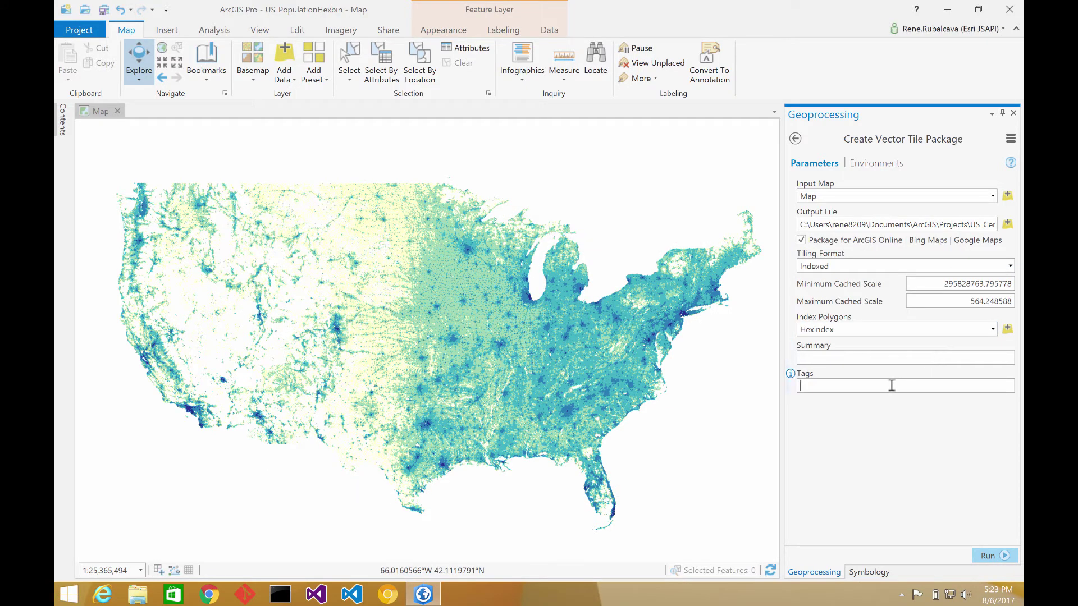
{"action": "type", "text": "est"}
{"action": "left_click", "coordinate": [888, 359]}
{"action": "type", "text": "yaya"}
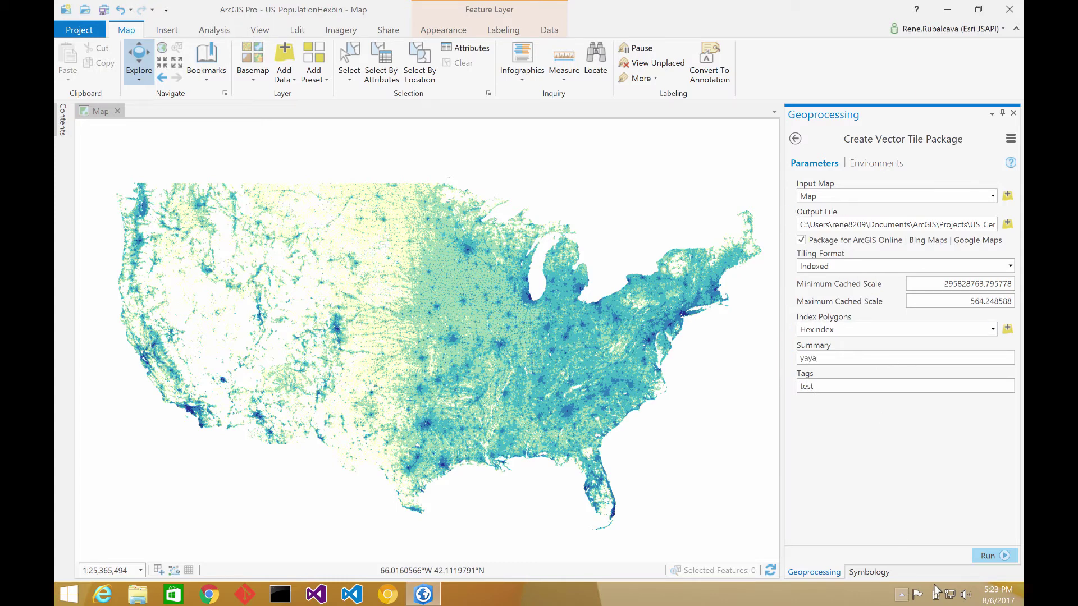
{"action": "left_click", "coordinate": [994, 556]}
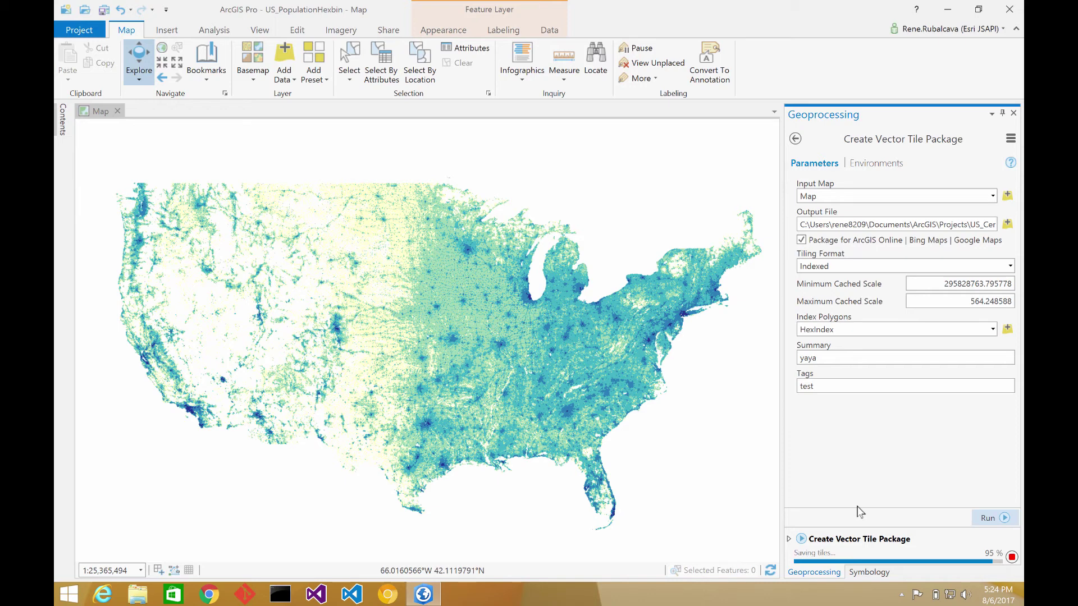
Step: Review the package's 39.79-second completion details, then return to the tool list
{"action": "mouse_move", "coordinate": [842, 541]}
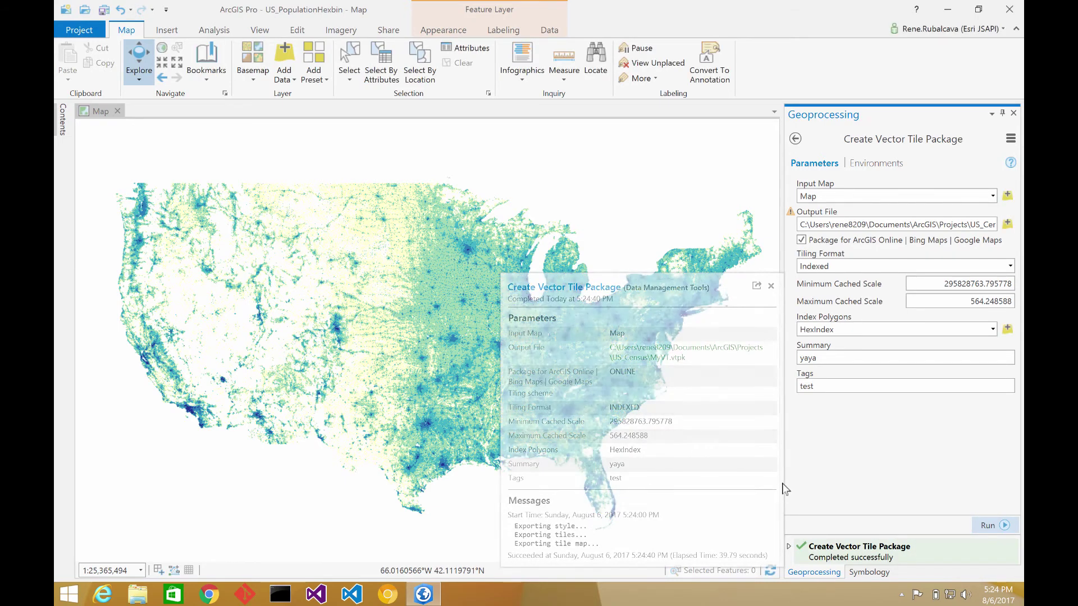
{"action": "left_click", "coordinate": [789, 546]}
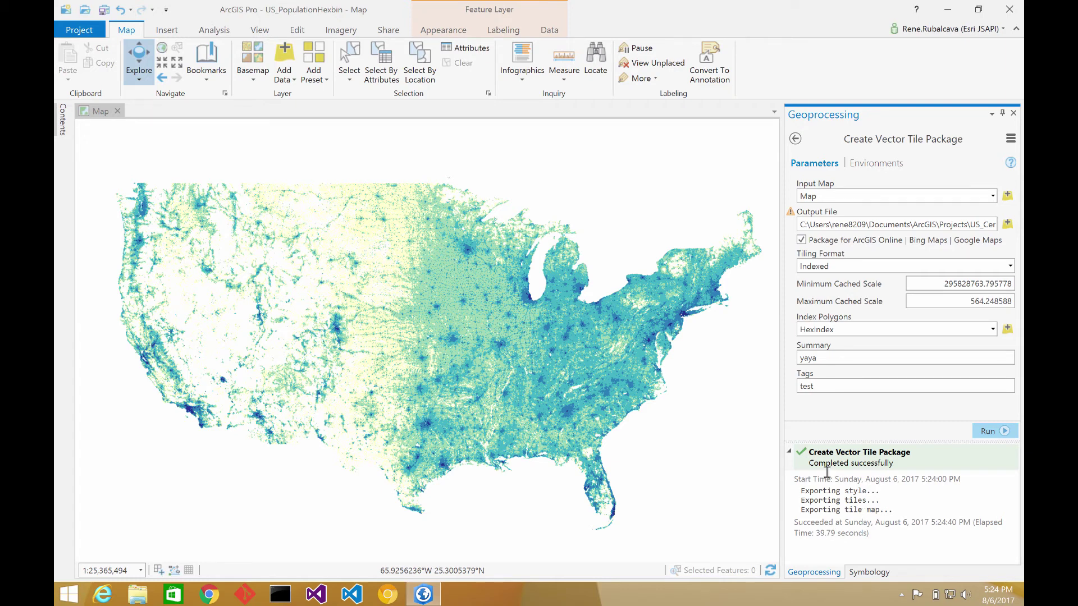
{"action": "left_click", "coordinate": [790, 451]}
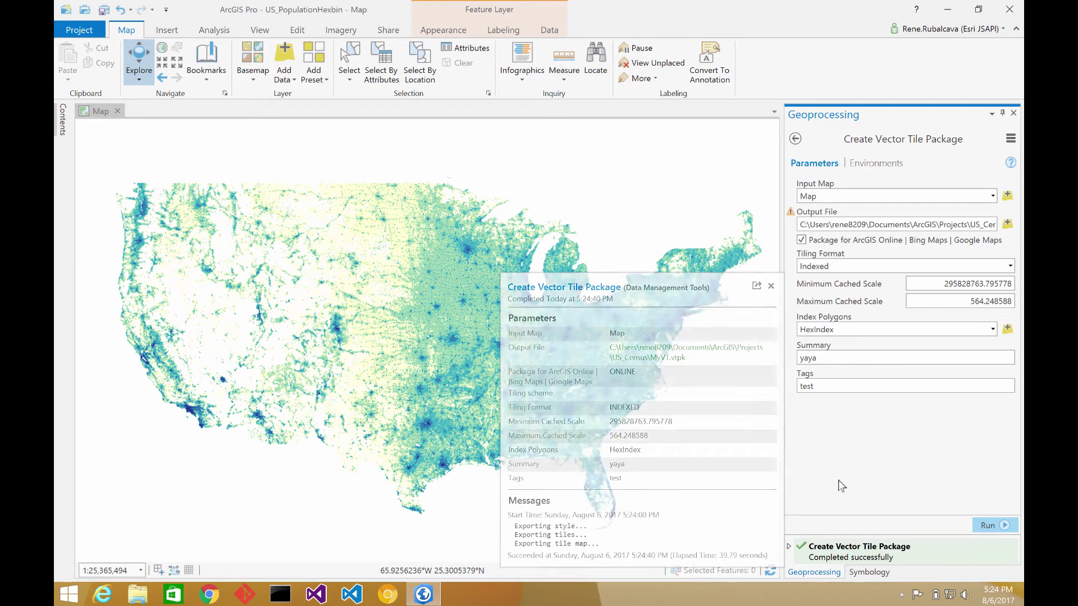
{"action": "left_click", "coordinate": [795, 139]}
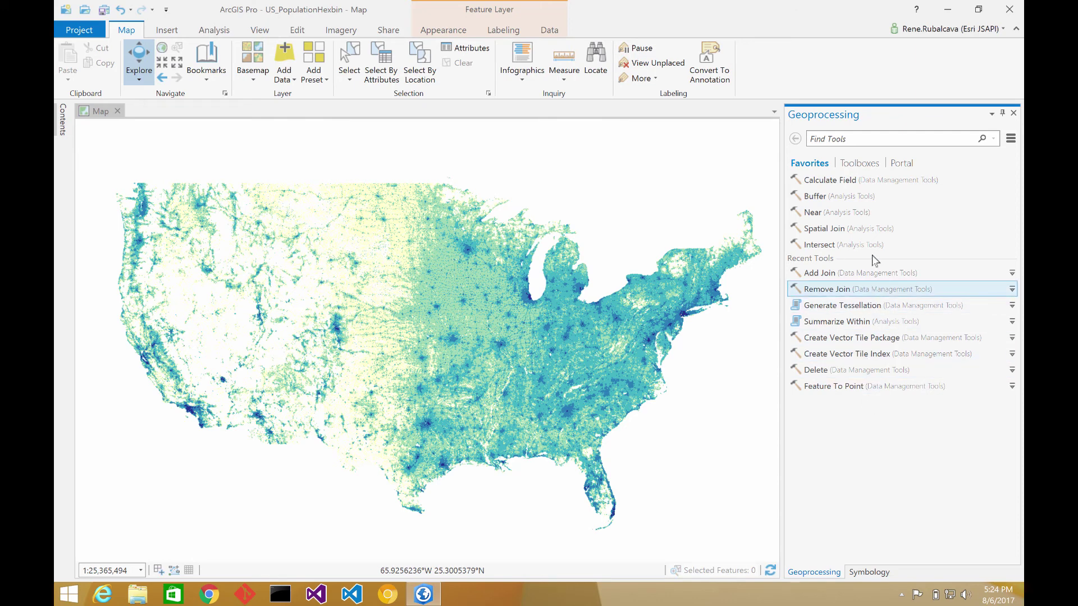
Step: Search the geoprocessing tools for 'share' and open Share Package
{"action": "left_click", "coordinate": [858, 140]}
{"action": "type", "text": "publi"}
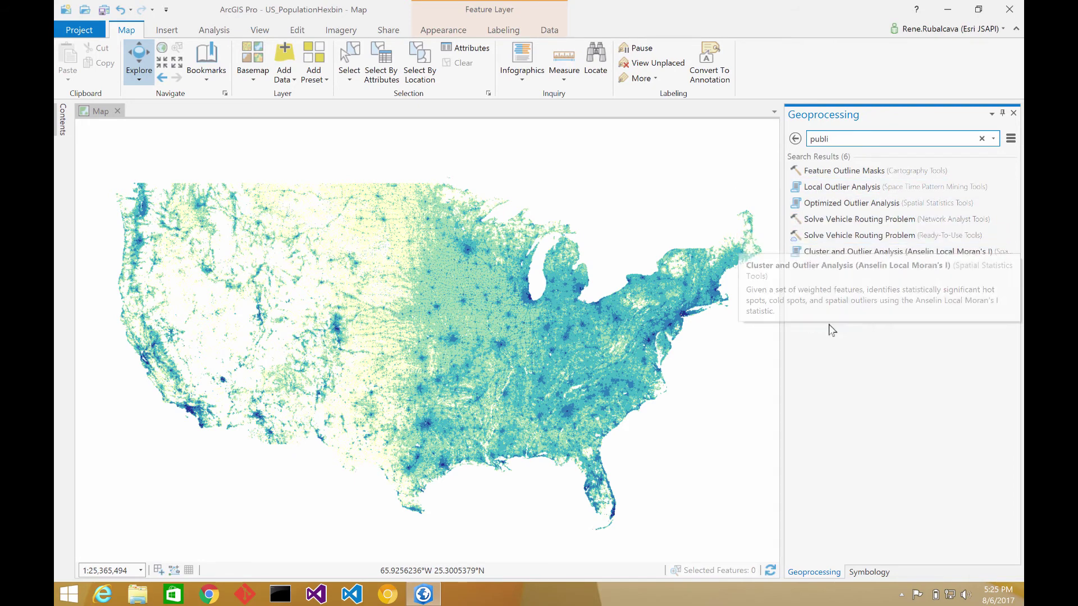
{"action": "left_click_drag", "start_coordinate": [848, 139], "coordinate": [797, 140]}
{"action": "type", "text": "share"}
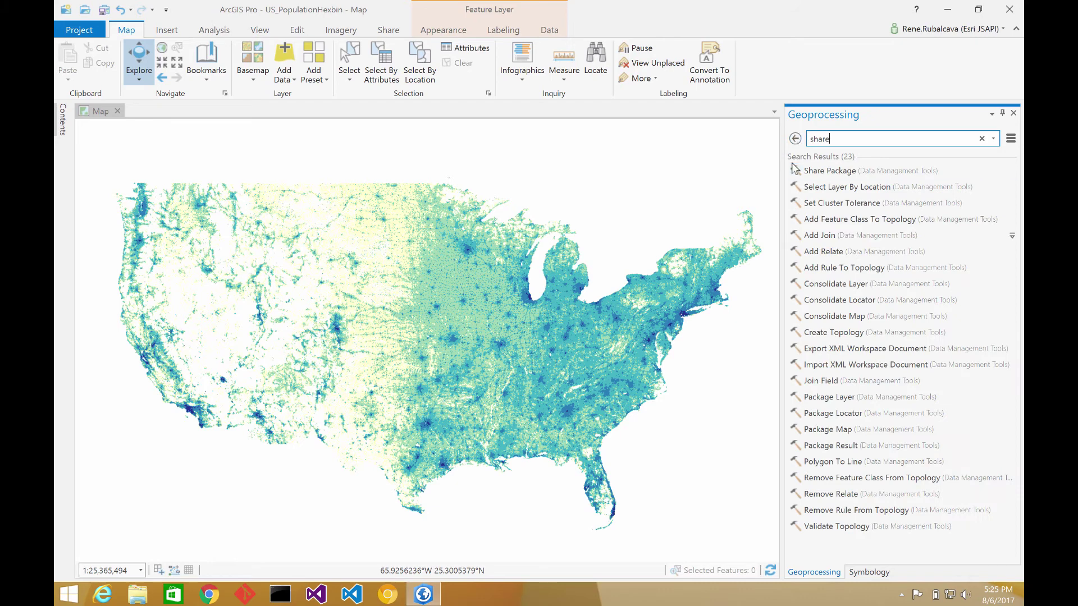
{"action": "left_click", "coordinate": [809, 170]}
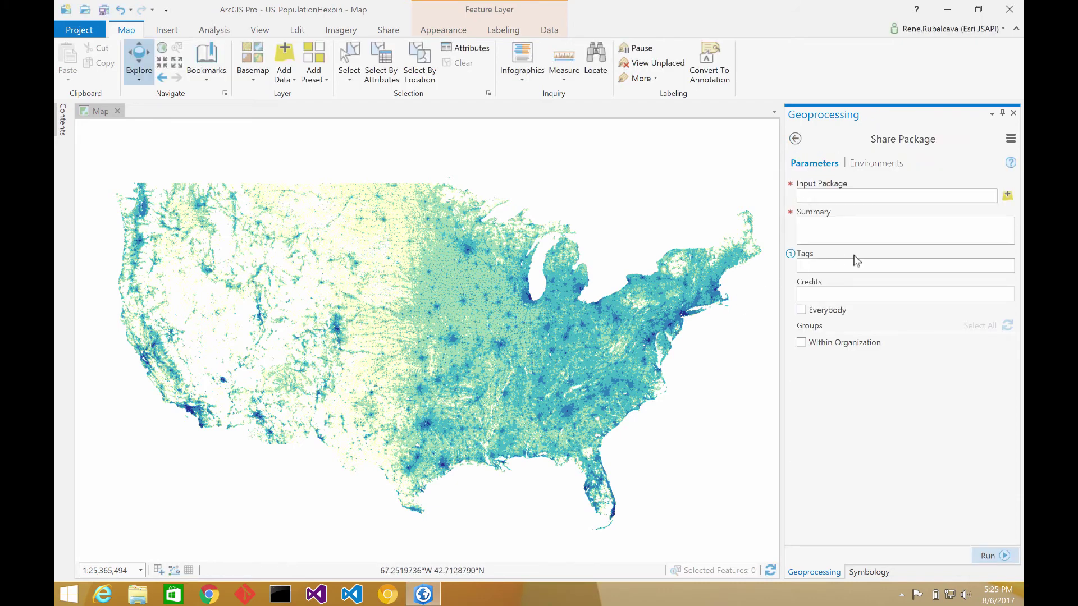
Step: Choose USPopHex.vtpk as the package to share
{"action": "left_click", "coordinate": [1005, 196]}
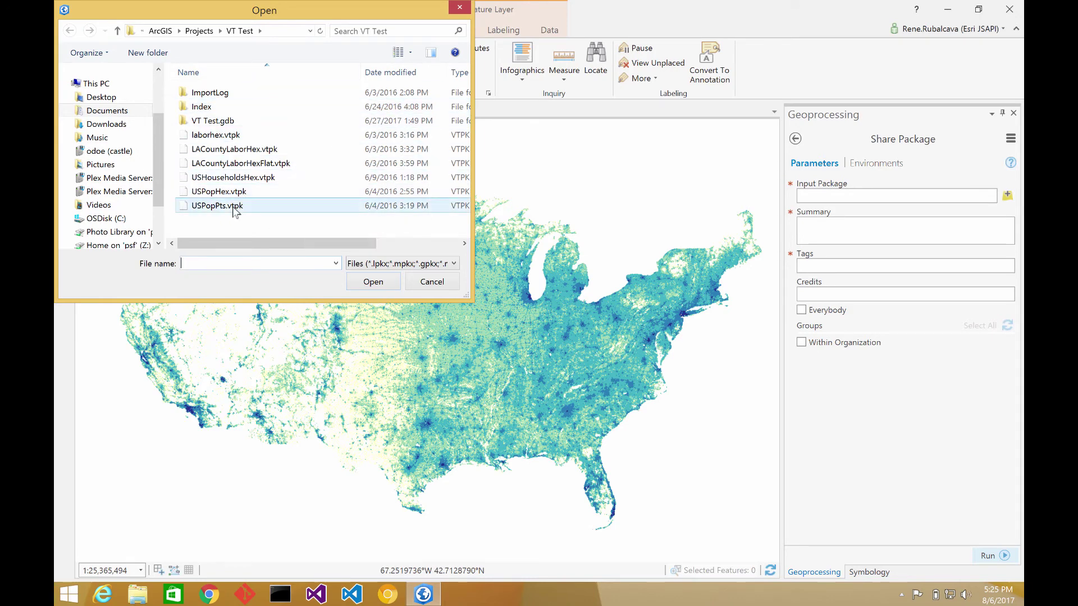
{"action": "left_click", "coordinate": [250, 192]}
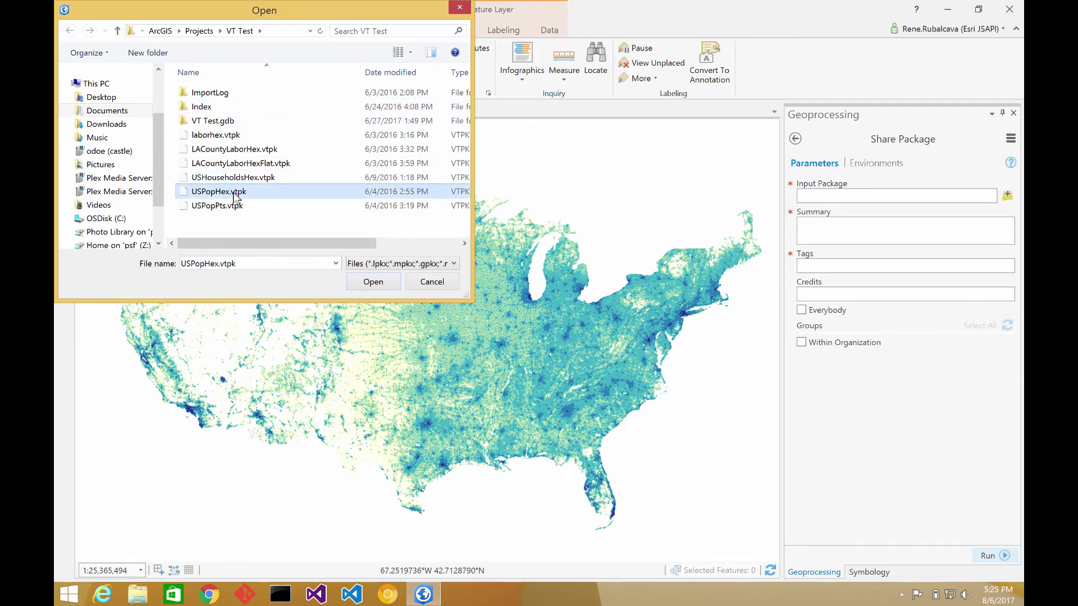
{"action": "left_click", "coordinate": [366, 280]}
Step: Enter summary 'fun' and tags 'test', and share with Everybody
{"action": "left_click", "coordinate": [827, 237]}
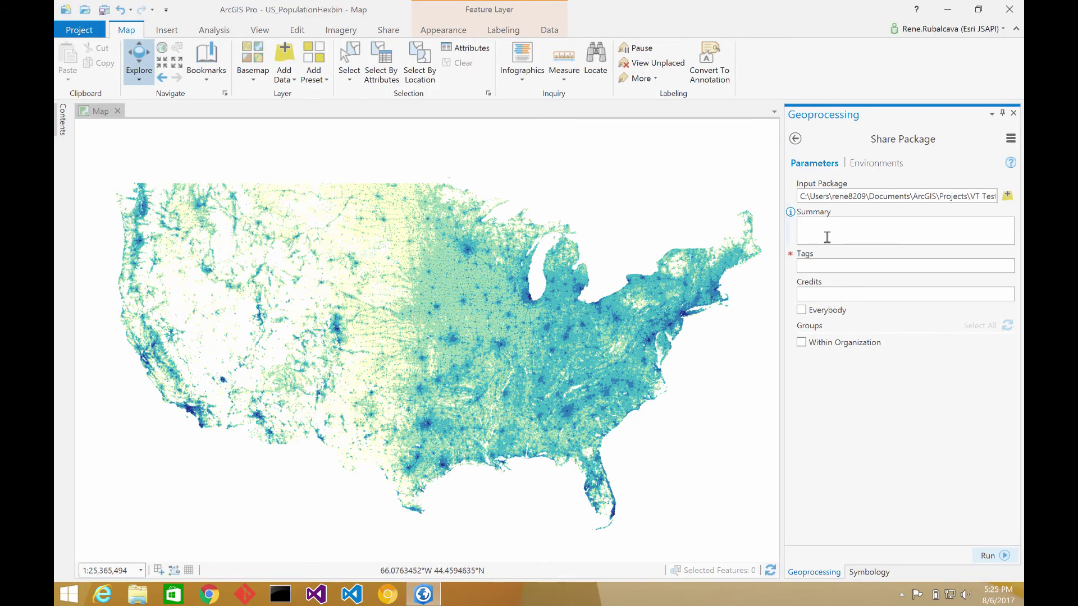
{"action": "type", "text": "fun"}
{"action": "left_click", "coordinate": [850, 272]}
{"action": "type", "text": "test"}
{"action": "left_click", "coordinate": [802, 311]}
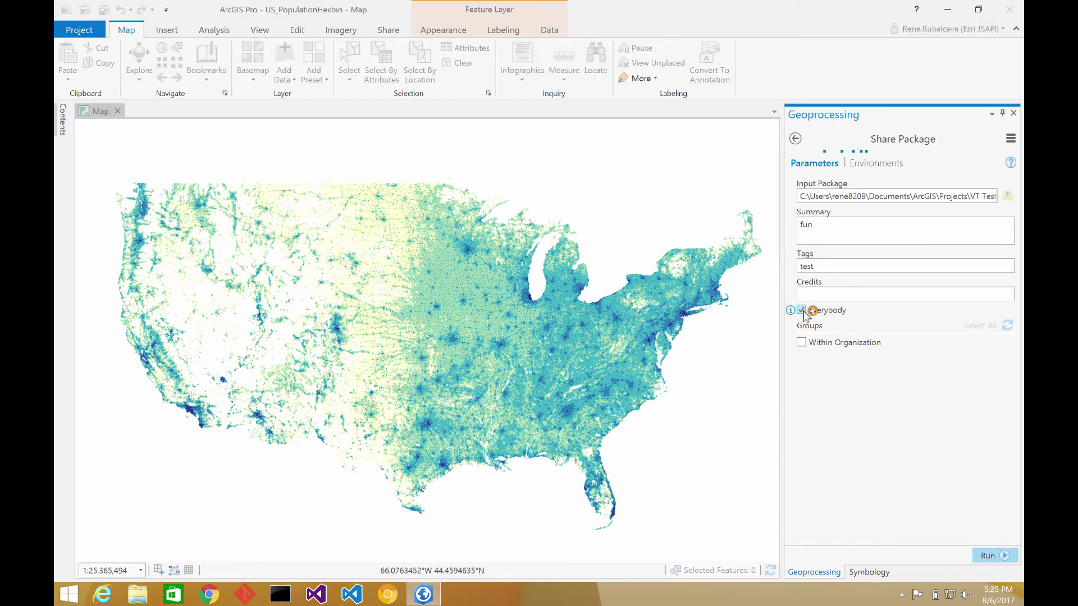